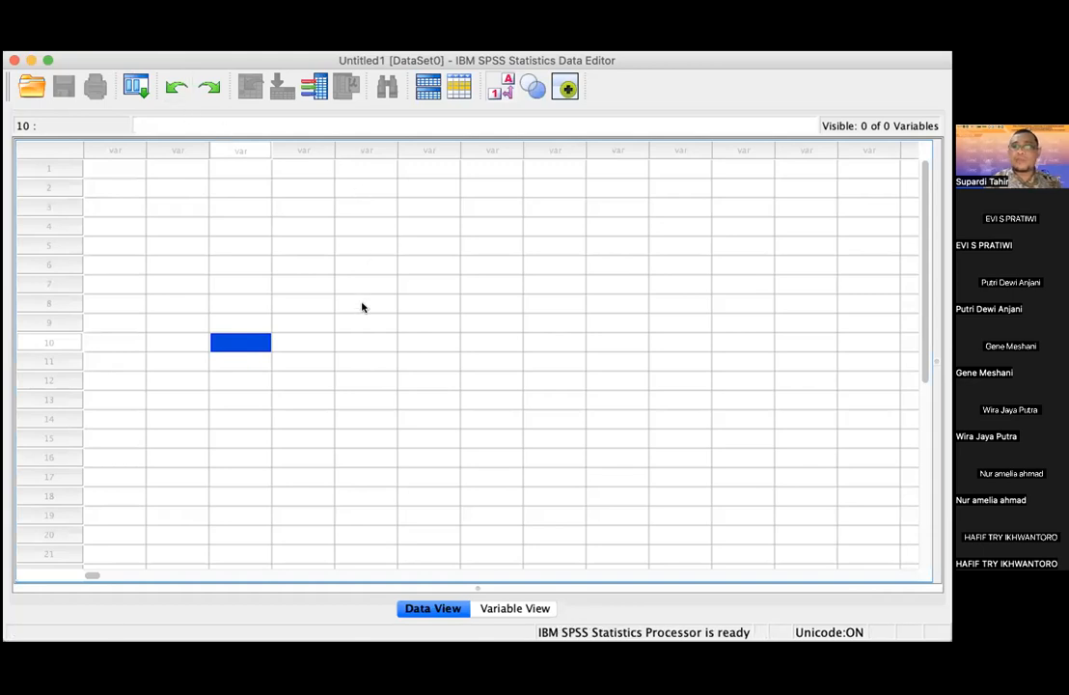
Add a first variable named Responden in the variable definitions.
click(515, 608)
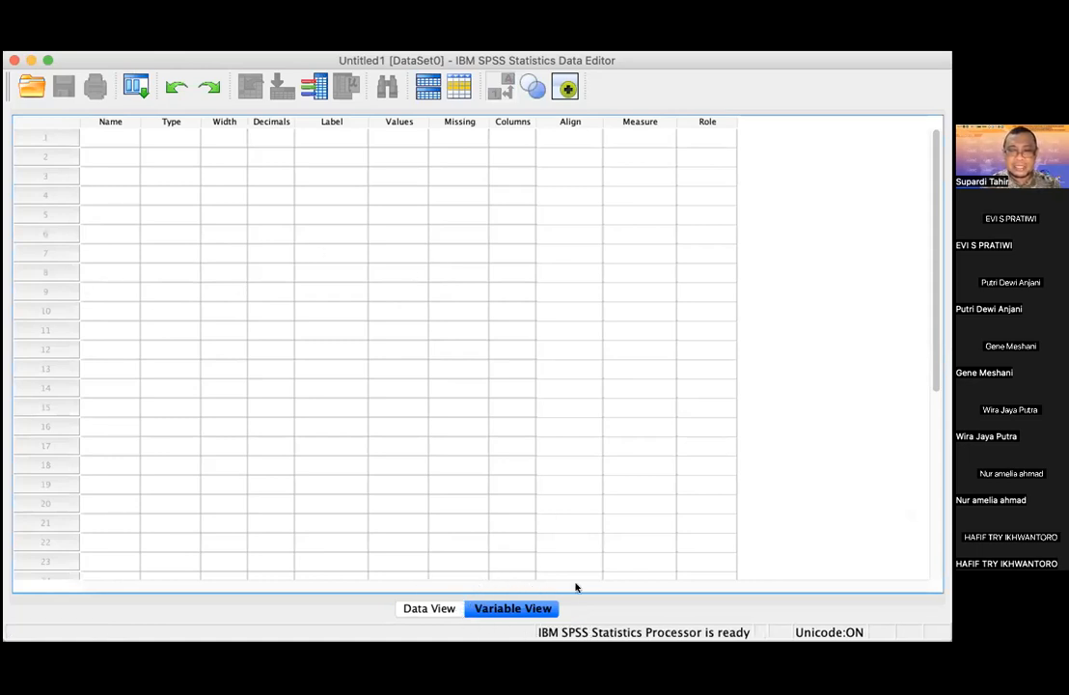
click(104, 140)
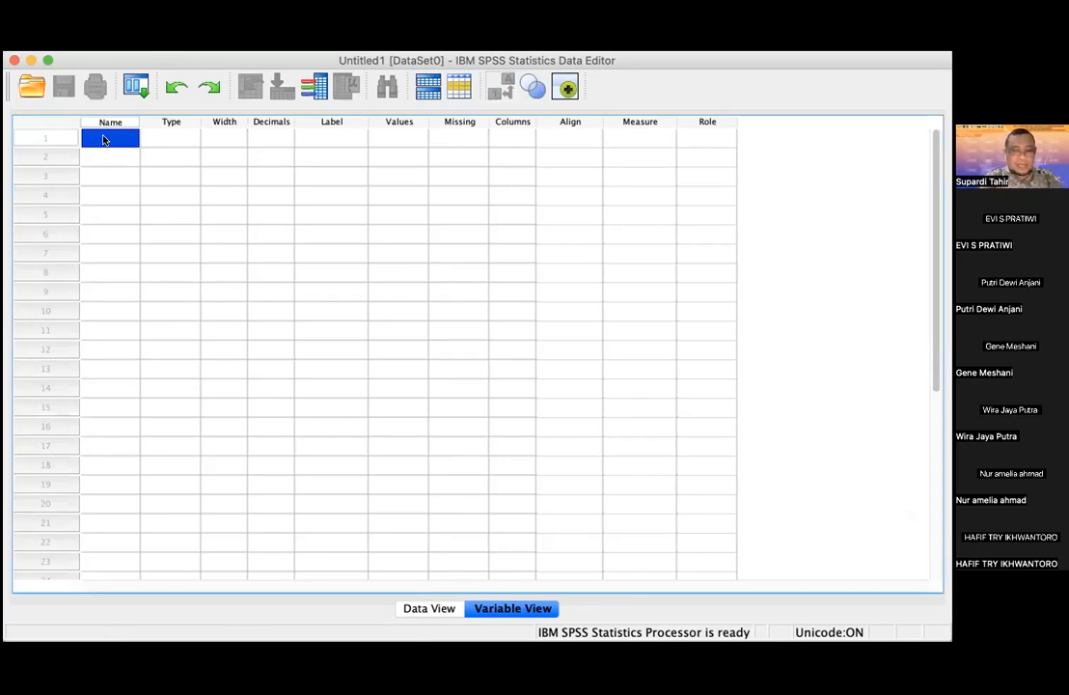
text(Resp)
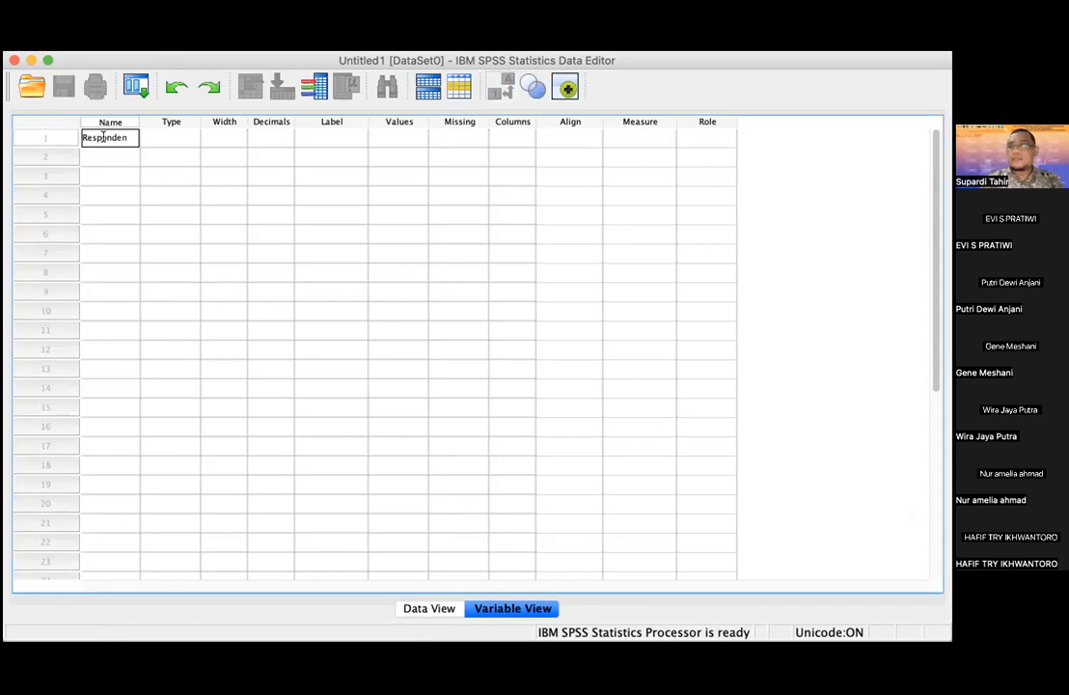
text(onden)
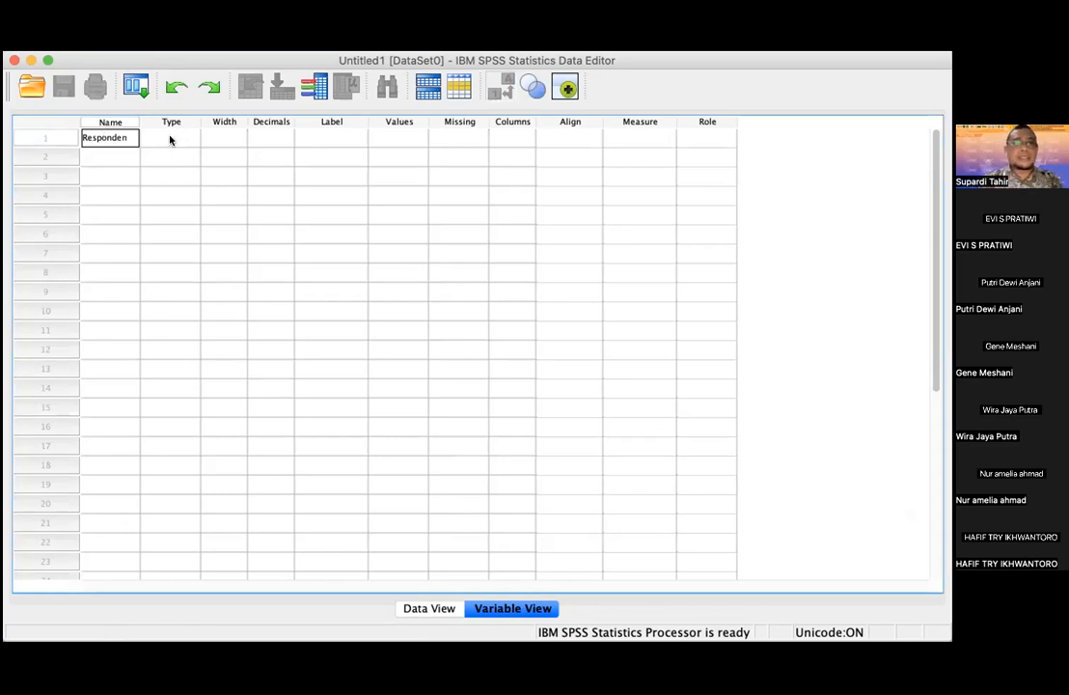
click(167, 138)
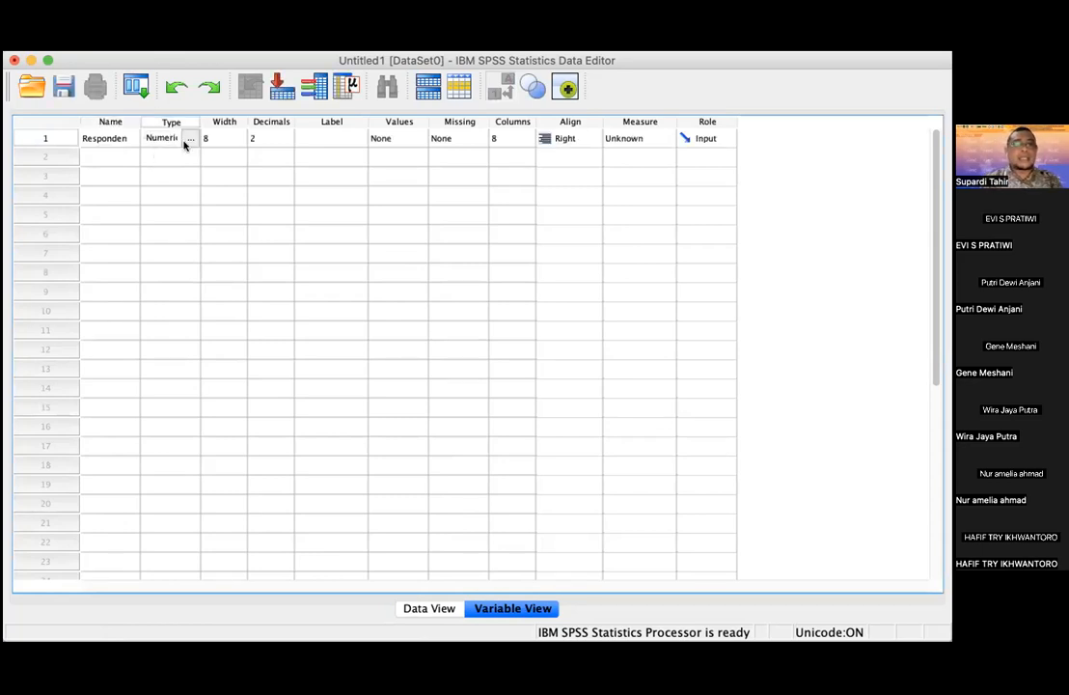
Set the Responden variable's type to String.
click(115, 158)
click(170, 137)
click(192, 138)
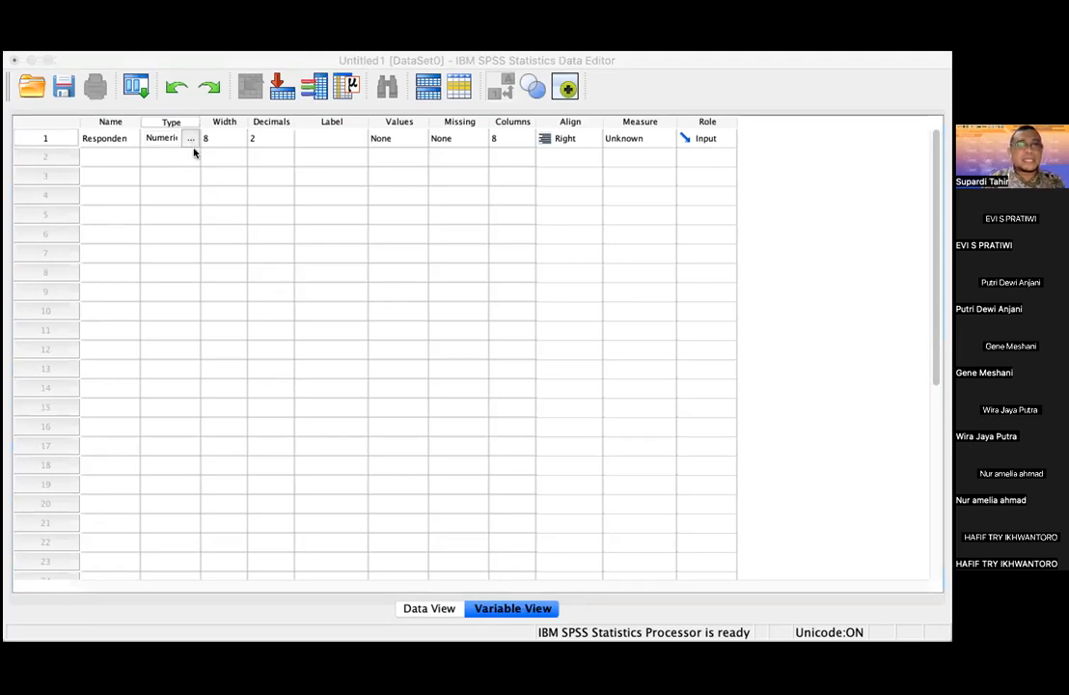
key(Return)
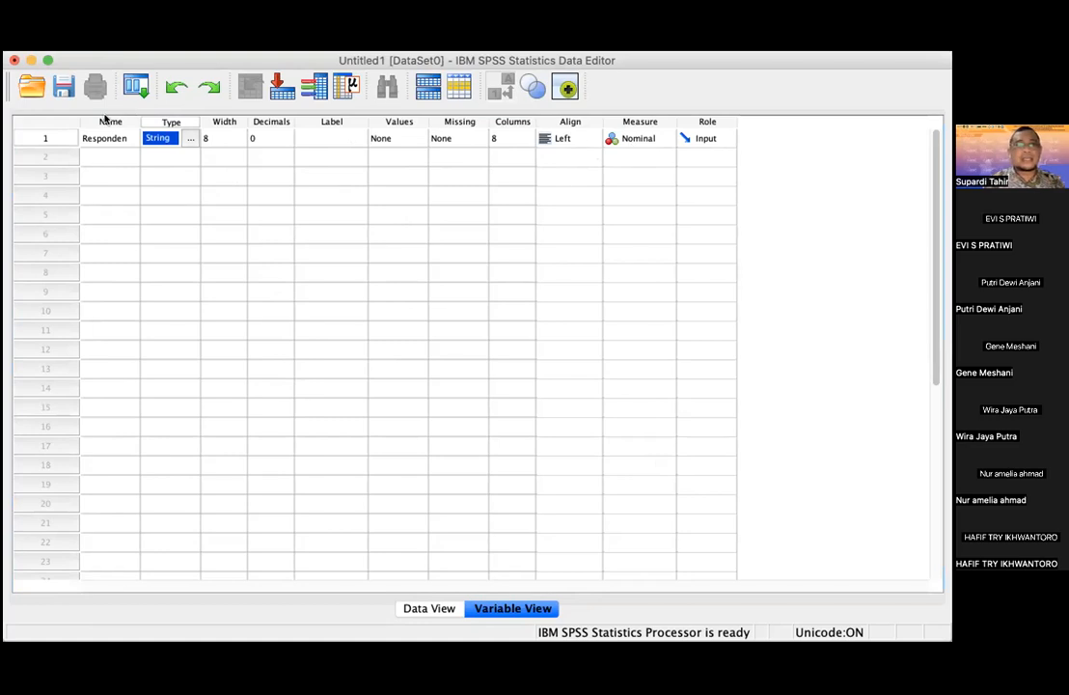
Add a second variable named JenisKelamin below Responden.
click(92, 156)
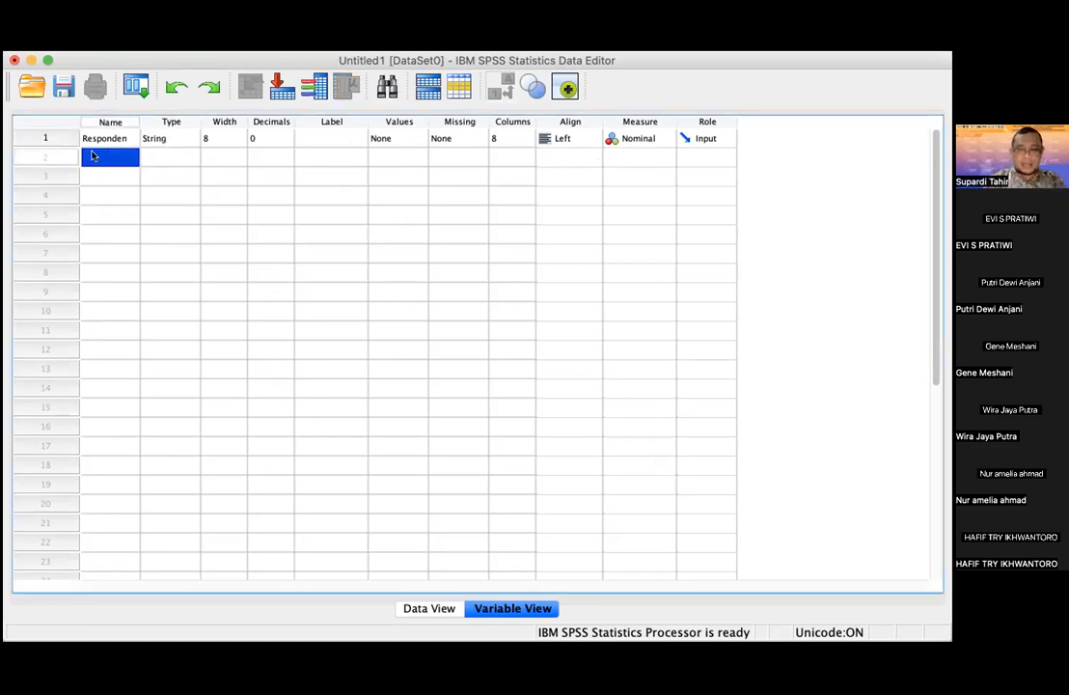
text(Je)
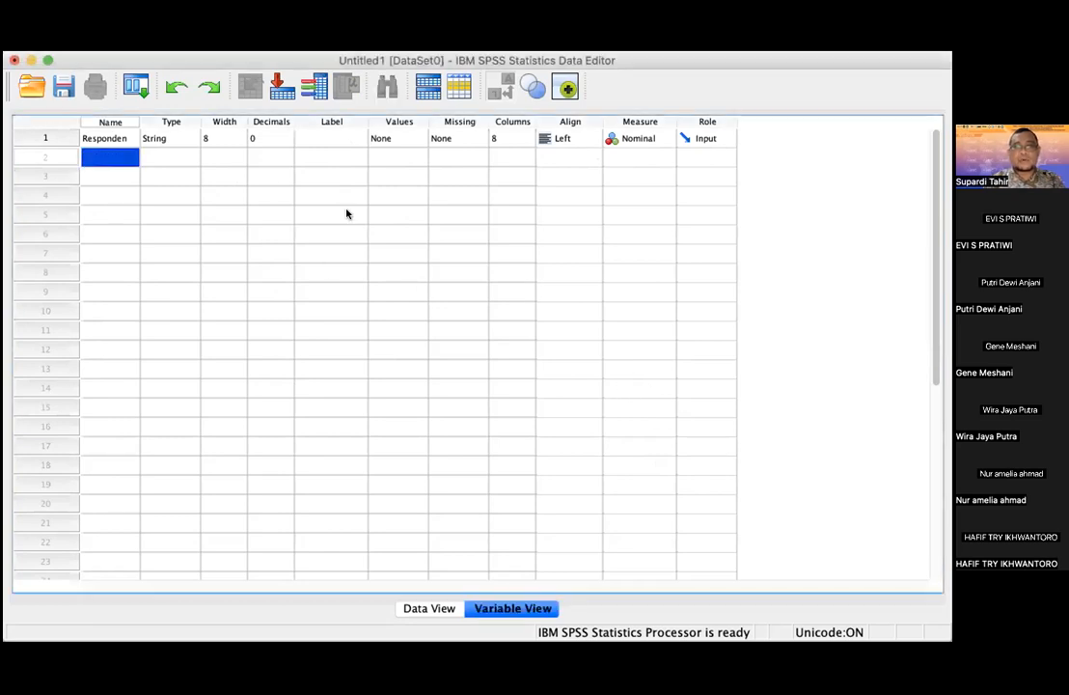
double_click(112, 162)
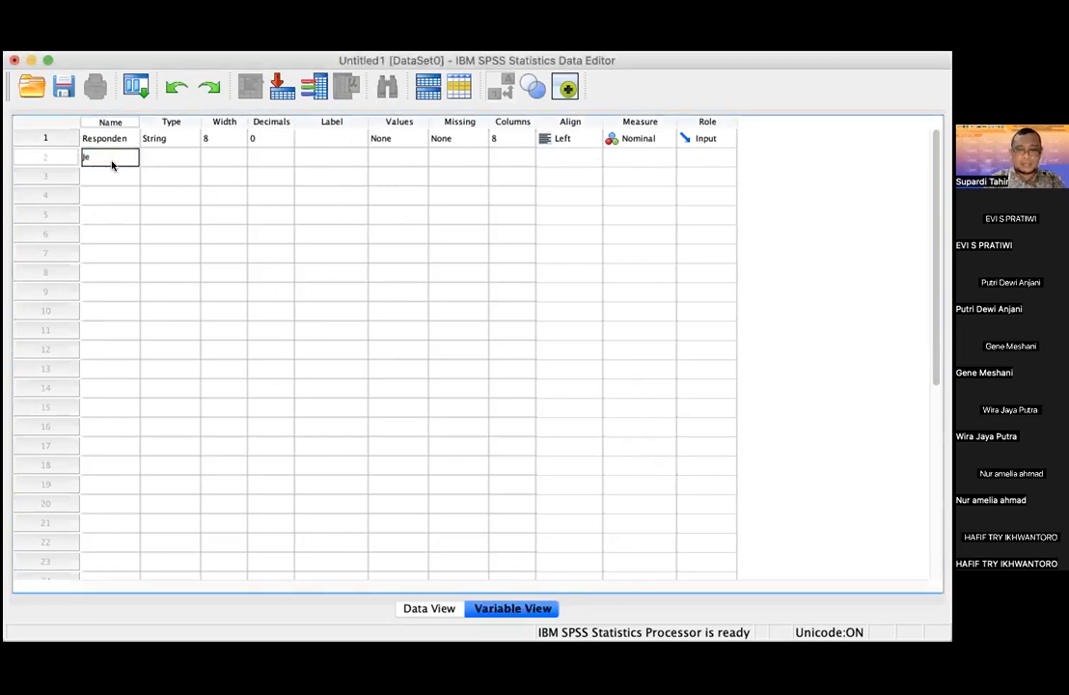
text(JenisKelamin)
click(112, 197)
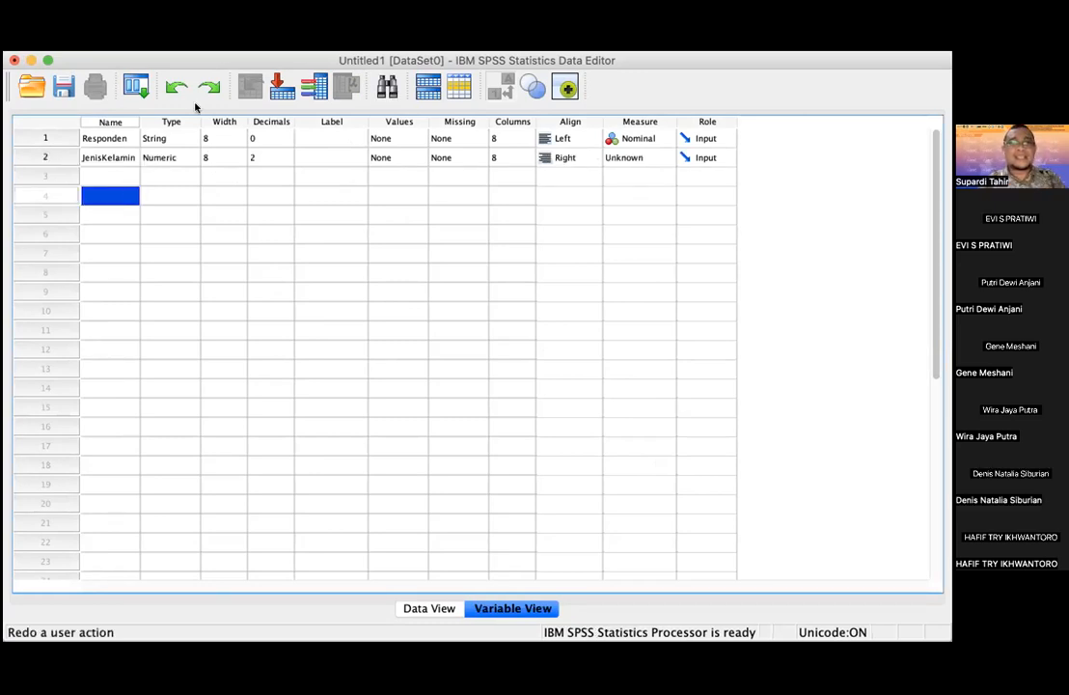
Define value labels for the JenisKelamin variable, with 1.00 standing for Laki - Laki.
click(405, 157)
click(416, 157)
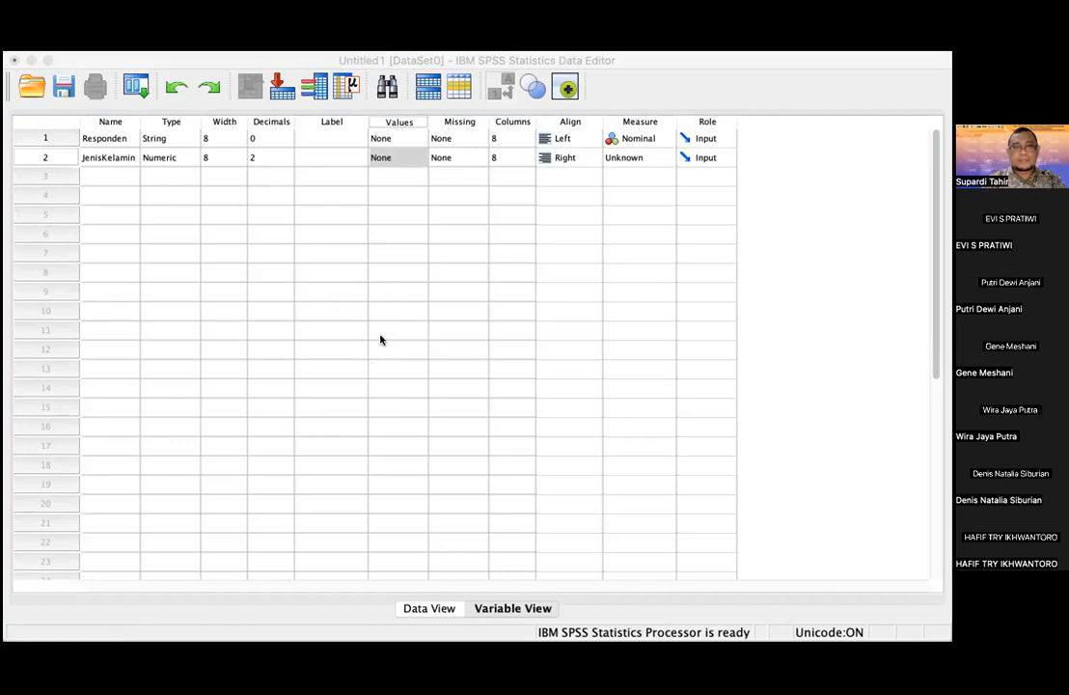
click(633, 446)
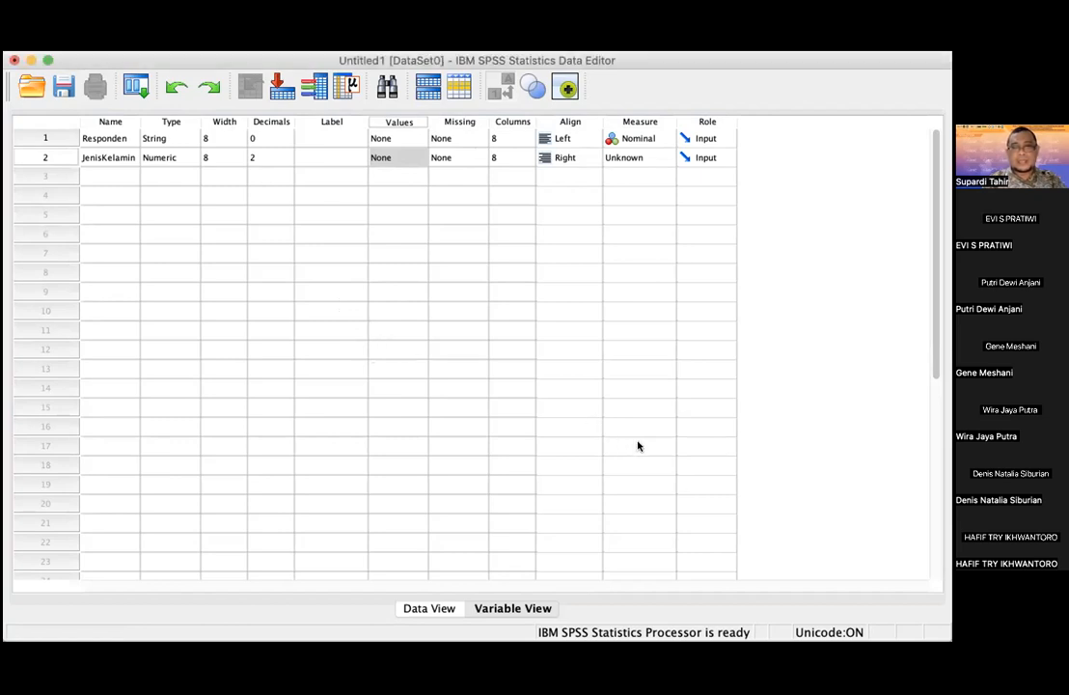
Add a third variable named Usia below JenisKelamin.
click(104, 179)
text(U)
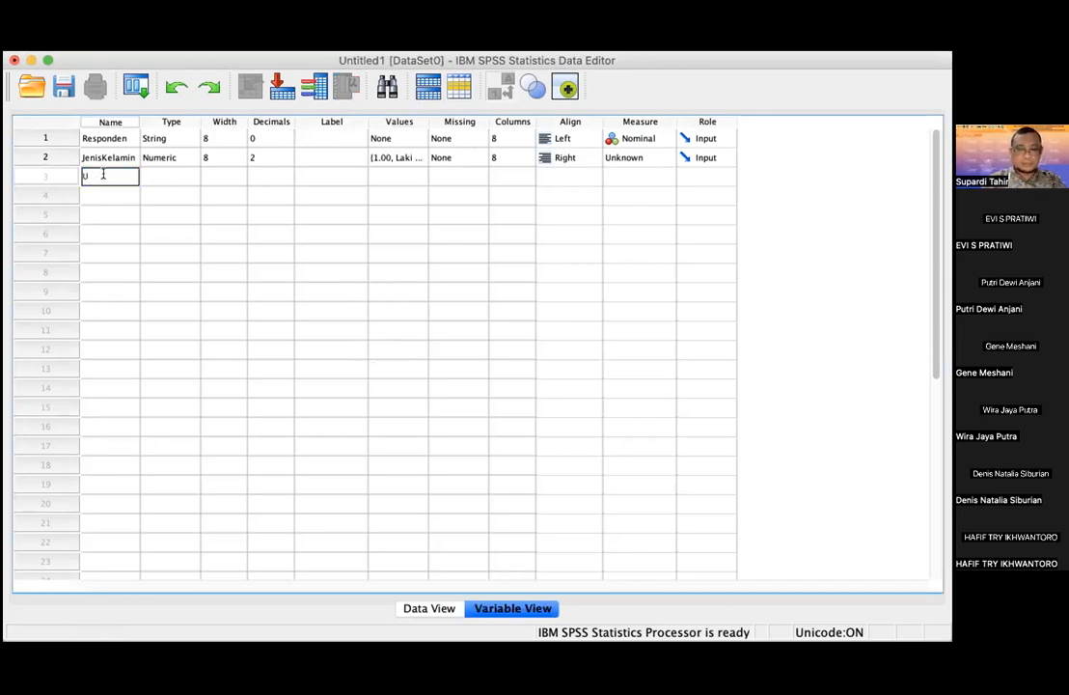
text(sia)
key(Return)
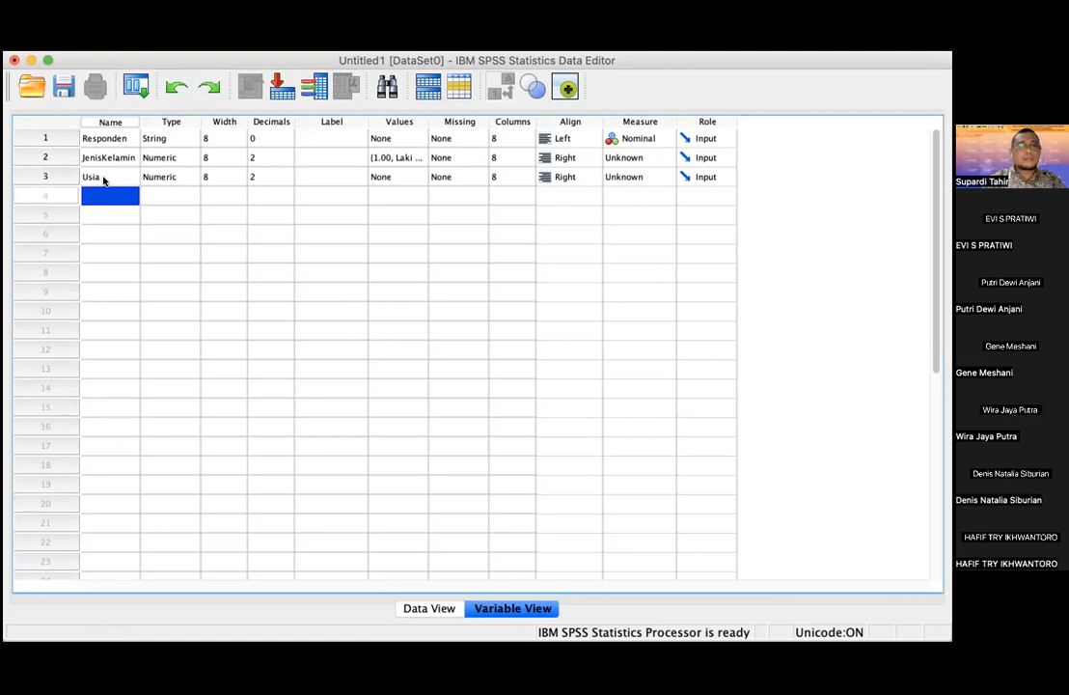
Try to add a fourth variable with the spaced name "Masa Kerja".
text(M)
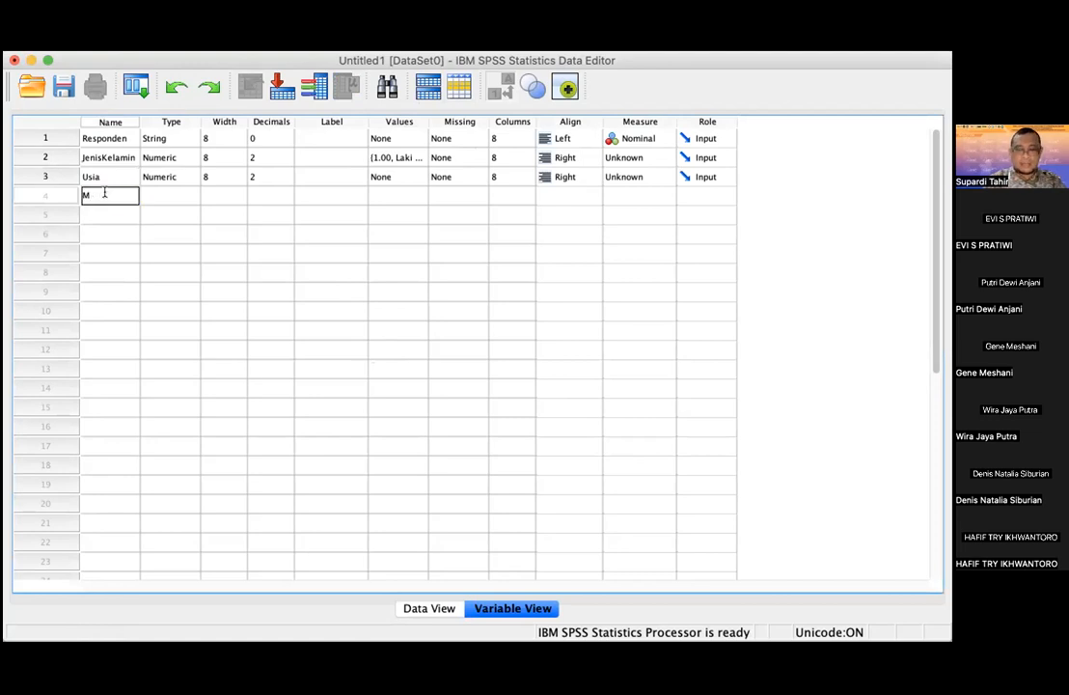
text(asa Kerja)
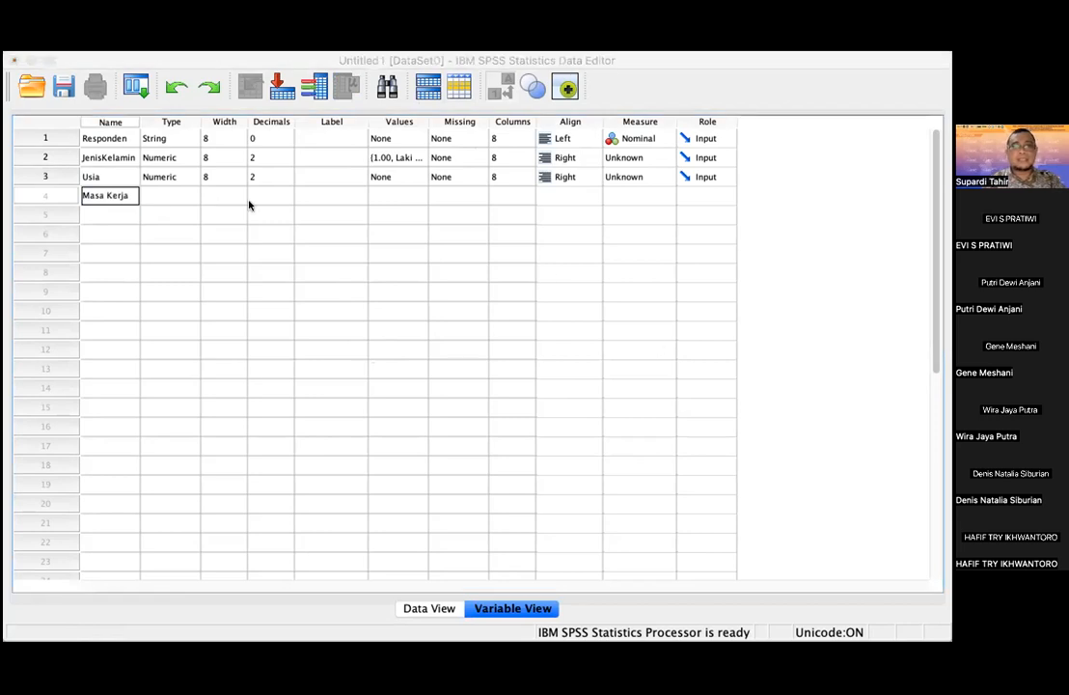
click(627, 381)
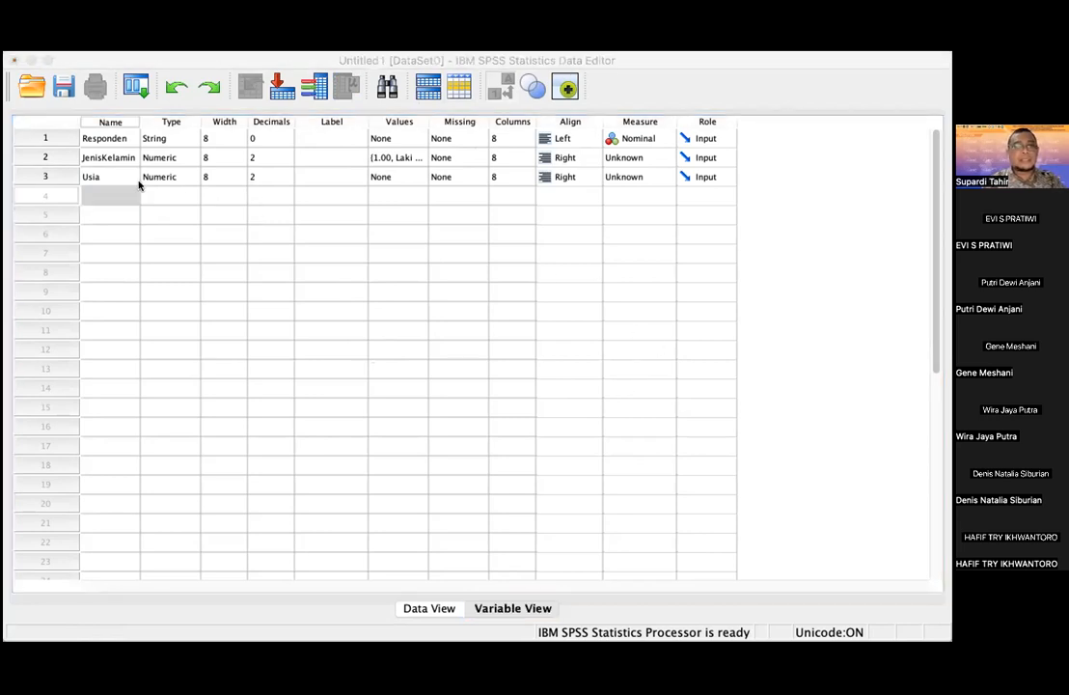
click(649, 387)
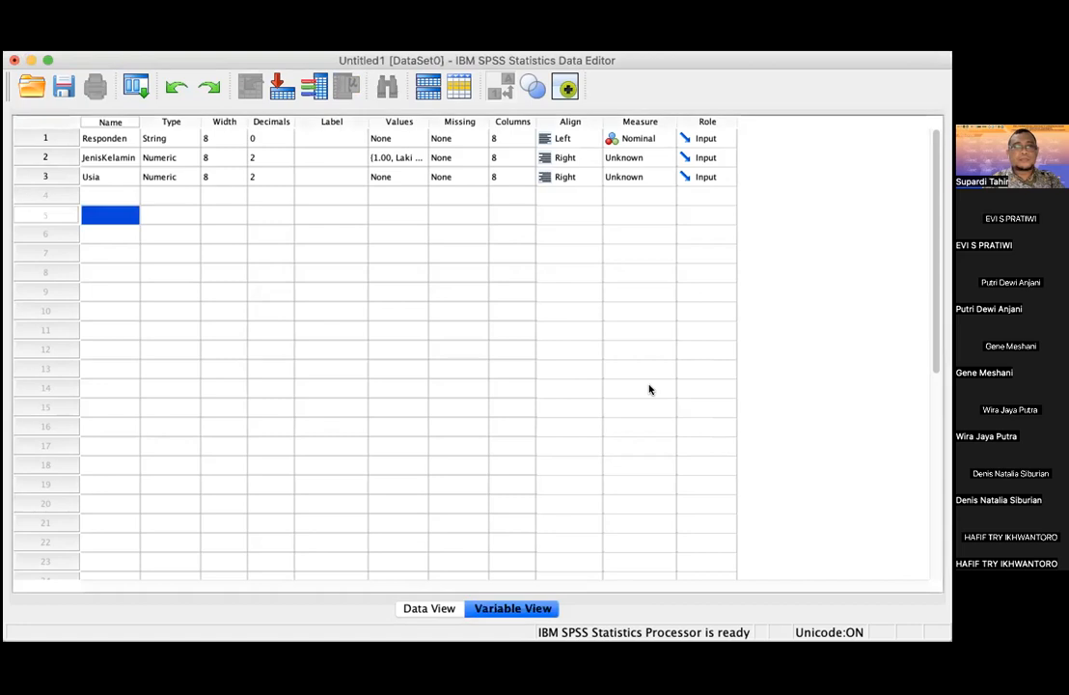
Add the fourth variable as MasaKerja, written without a space, below Usia.
key(Up)
text(M)
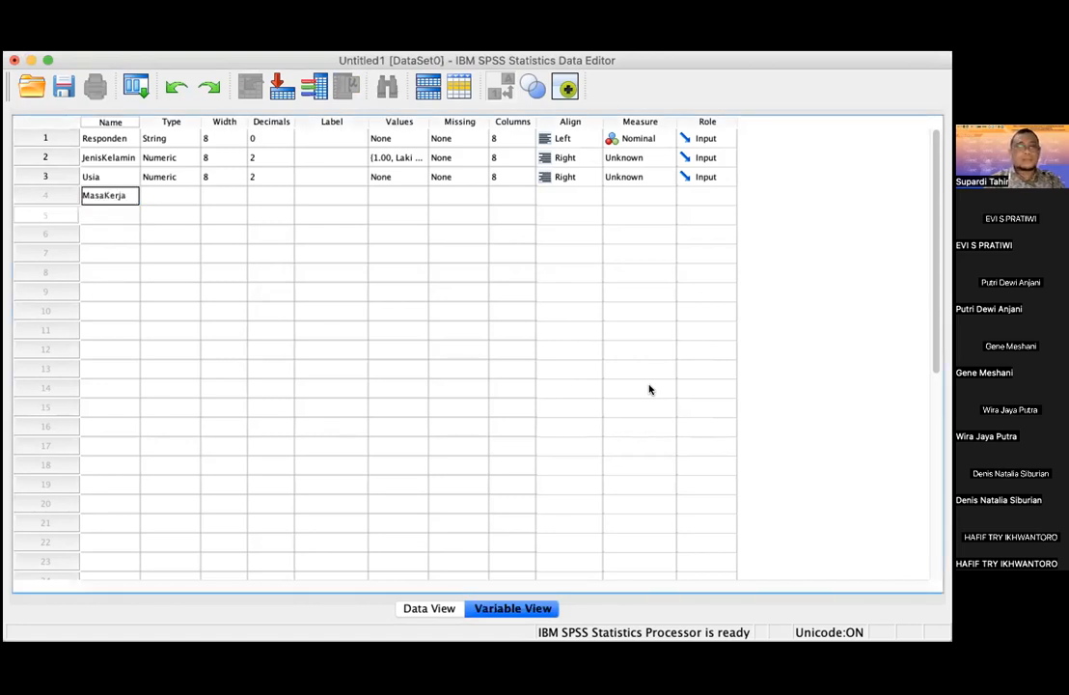
click(173, 197)
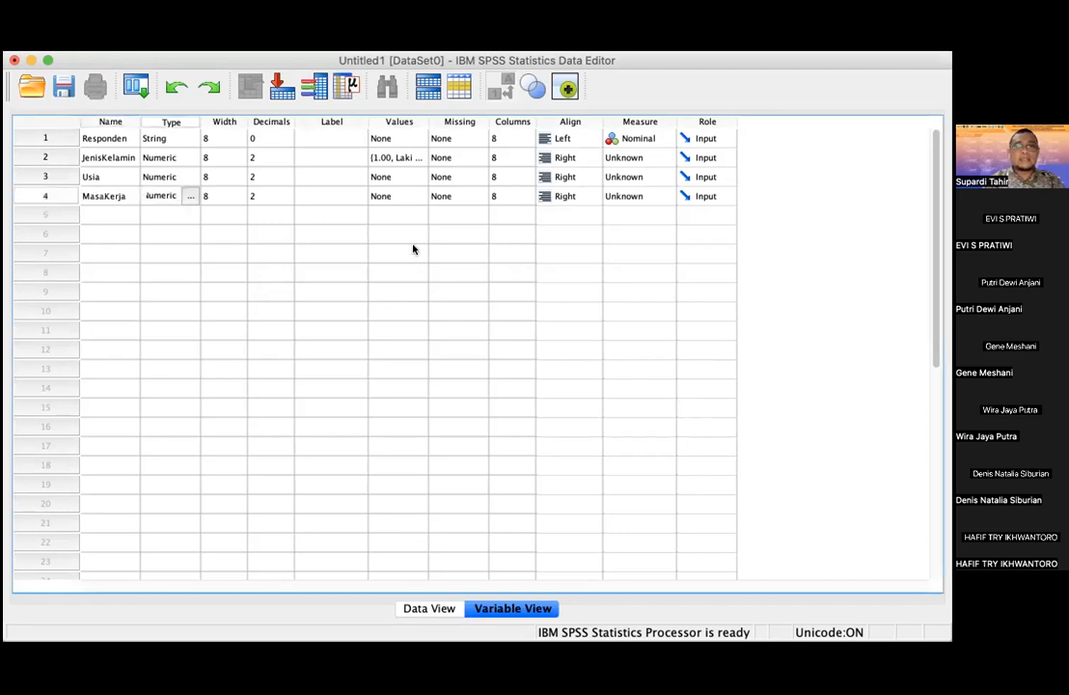
click(413, 248)
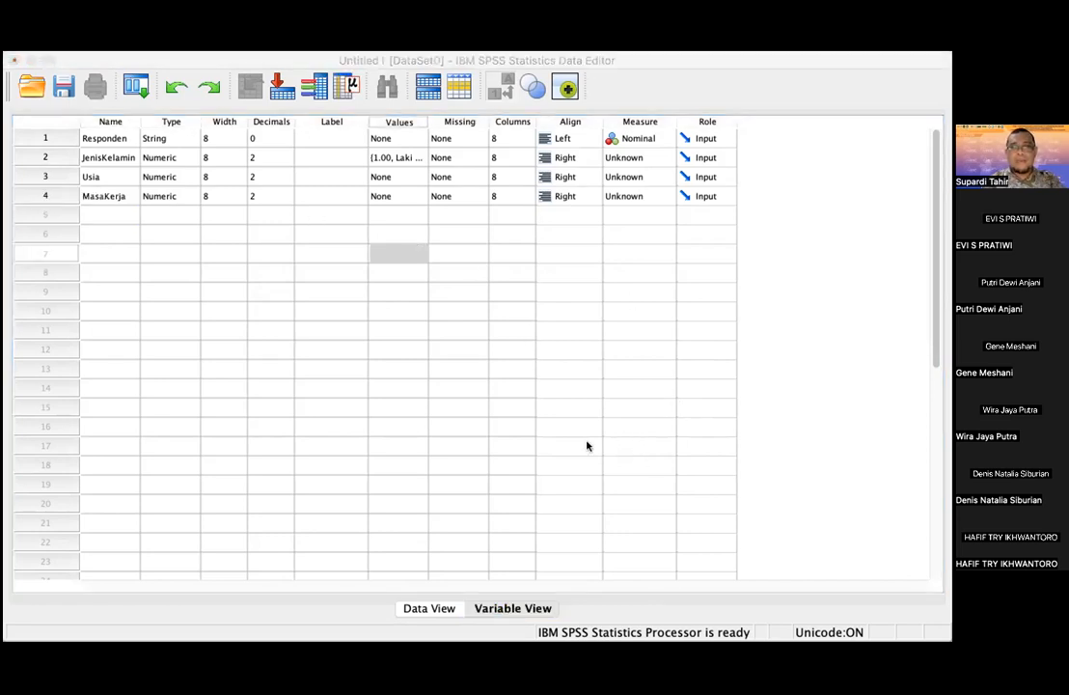
click(494, 367)
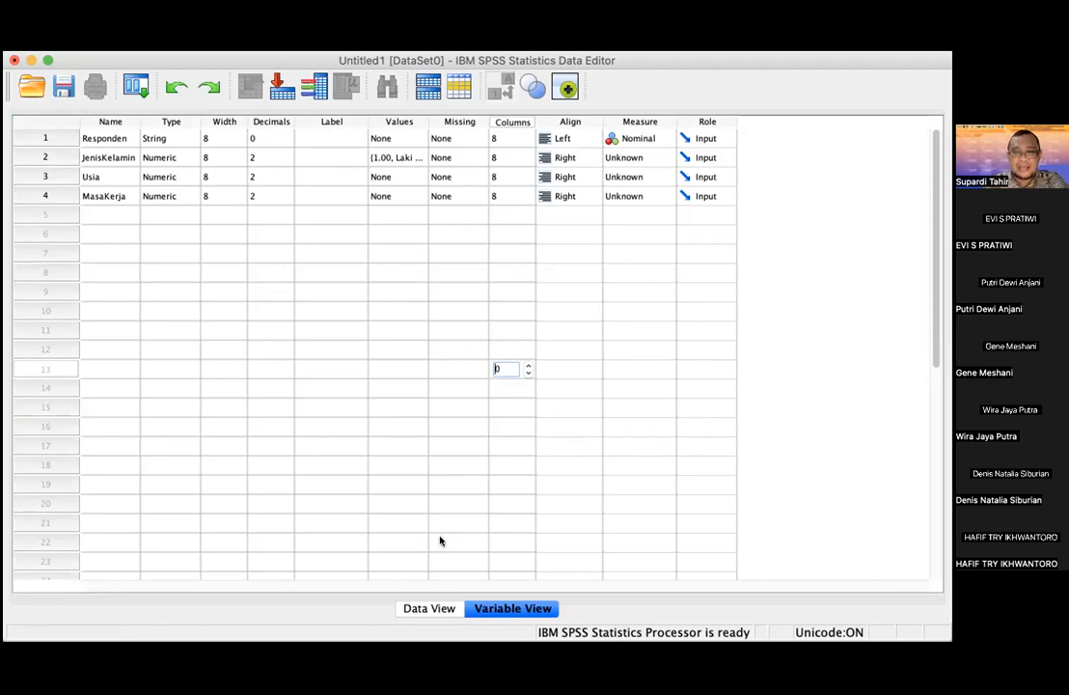
Widen the data view columns of Responden to 10, JenisKelamin to 12 and MasaKerja to 13.
click(414, 608)
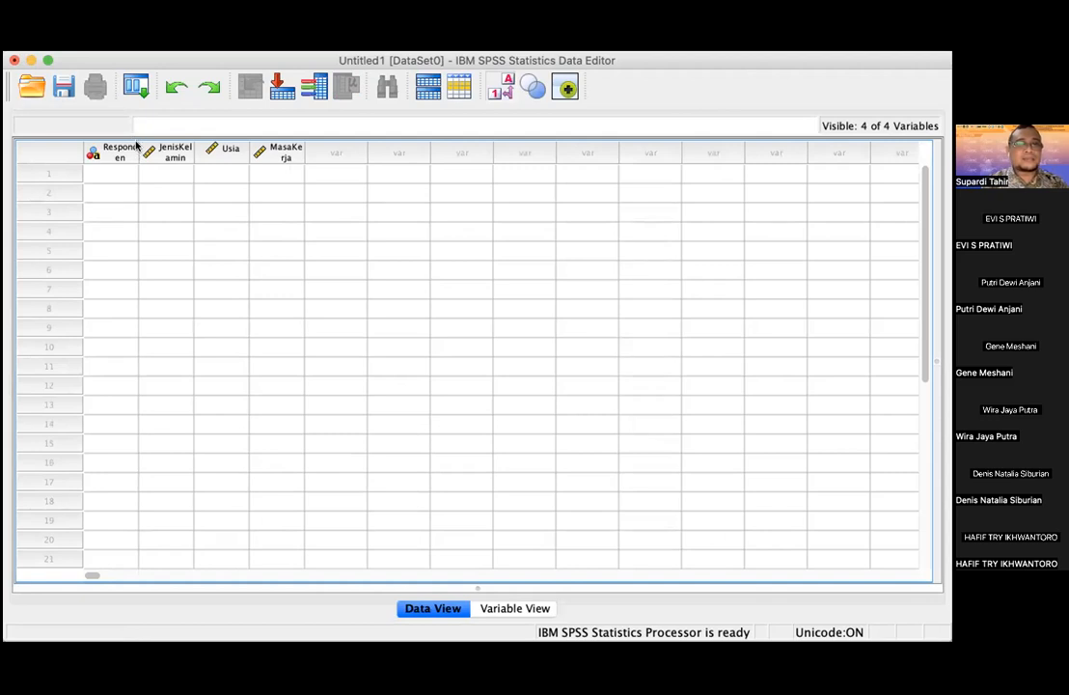
click(132, 249)
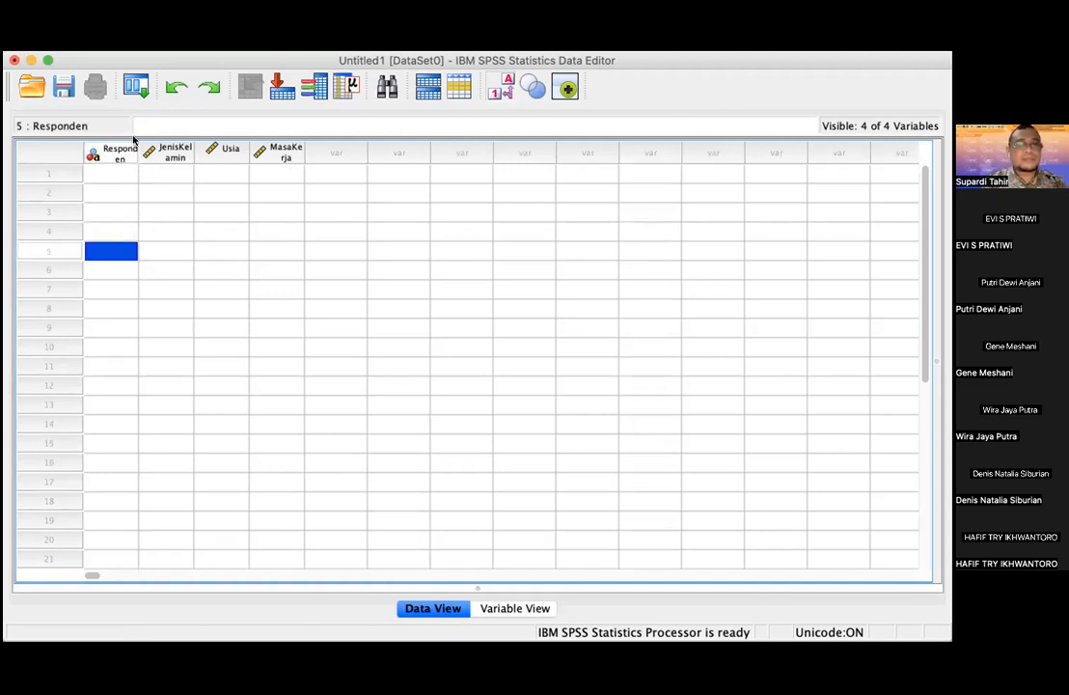
drag(138, 153, 228, 152)
drag(337, 157, 368, 160)
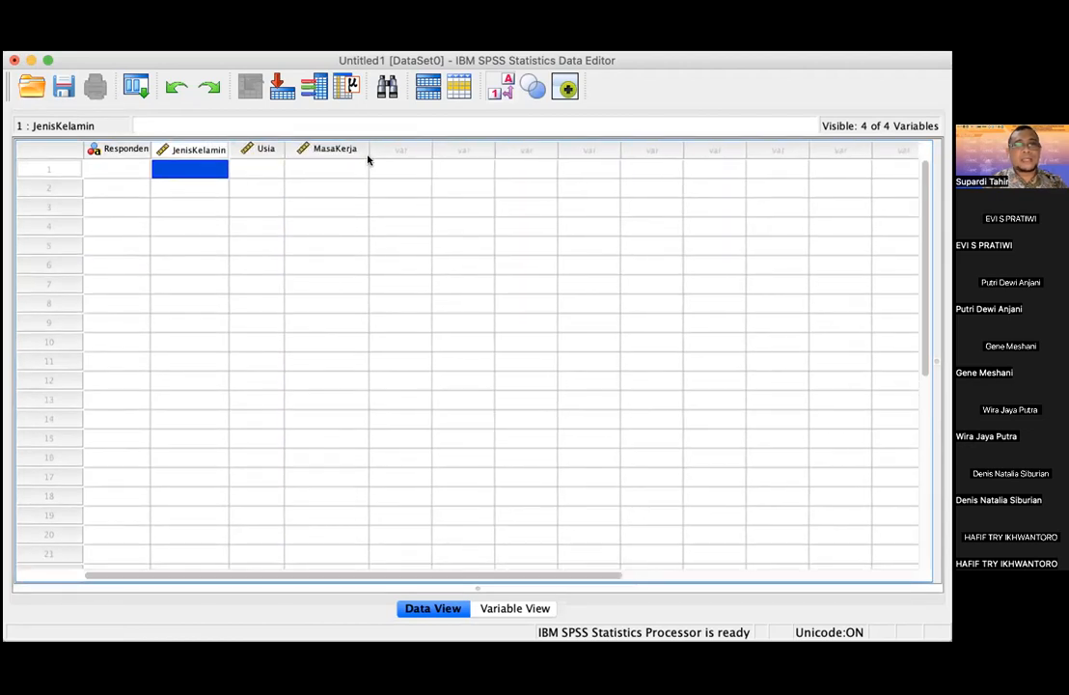
click(106, 166)
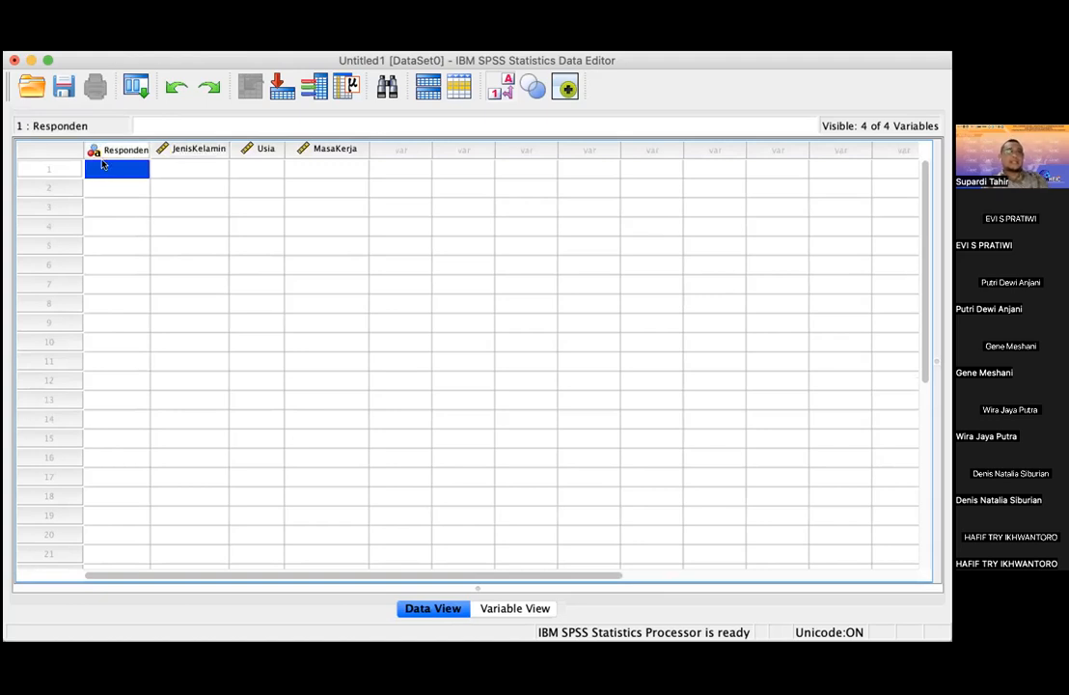
Set the measurement level of JenisKelamin, Usia and MasaKerja to Nominal in the variable definitions.
click(515, 609)
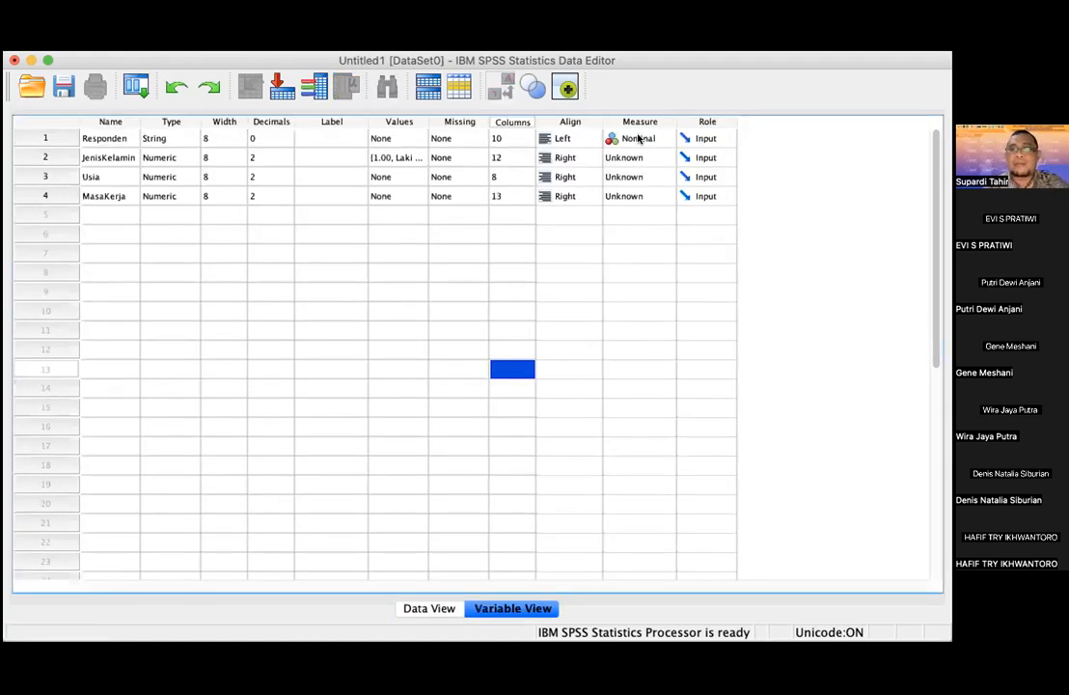
click(639, 159)
click(633, 187)
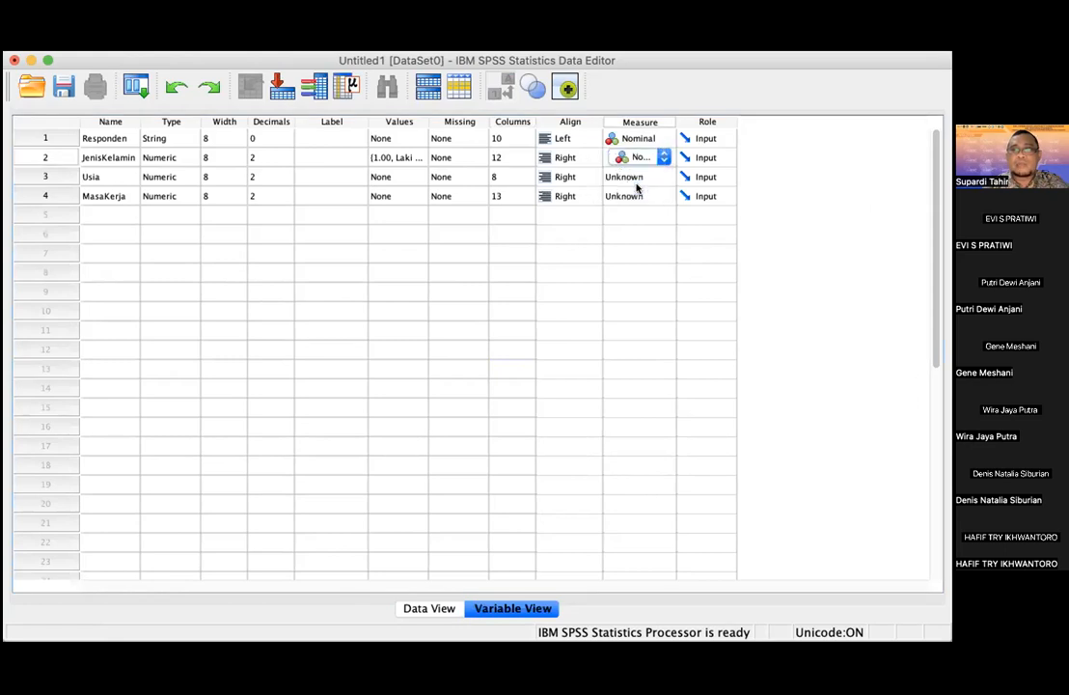
click(628, 179)
click(627, 205)
click(625, 196)
click(633, 224)
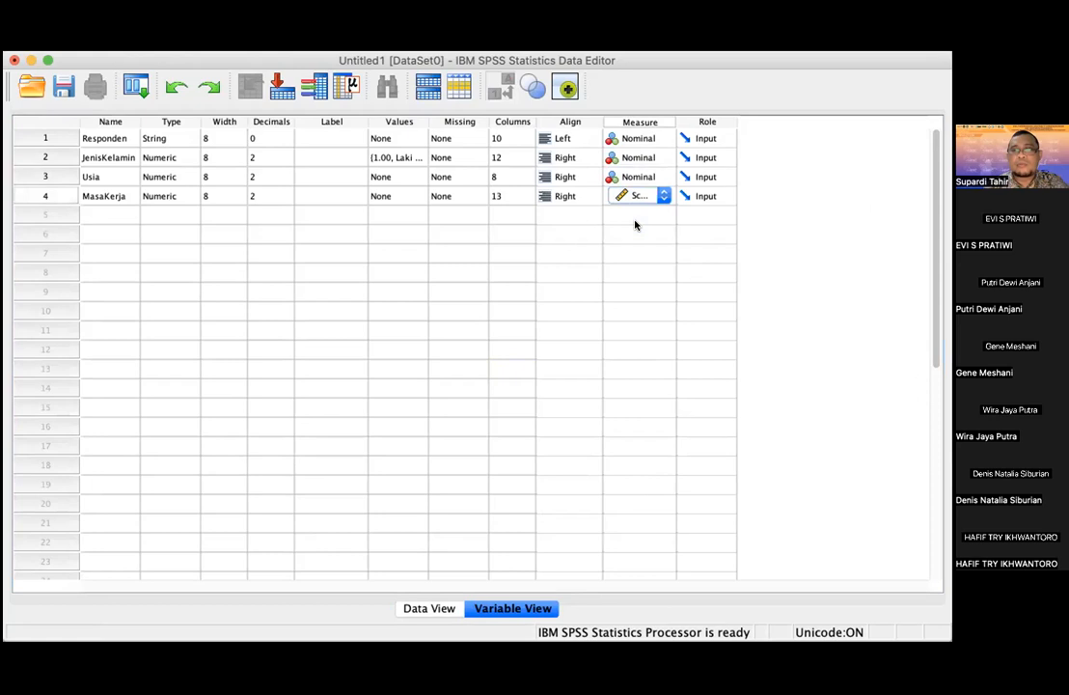
click(691, 198)
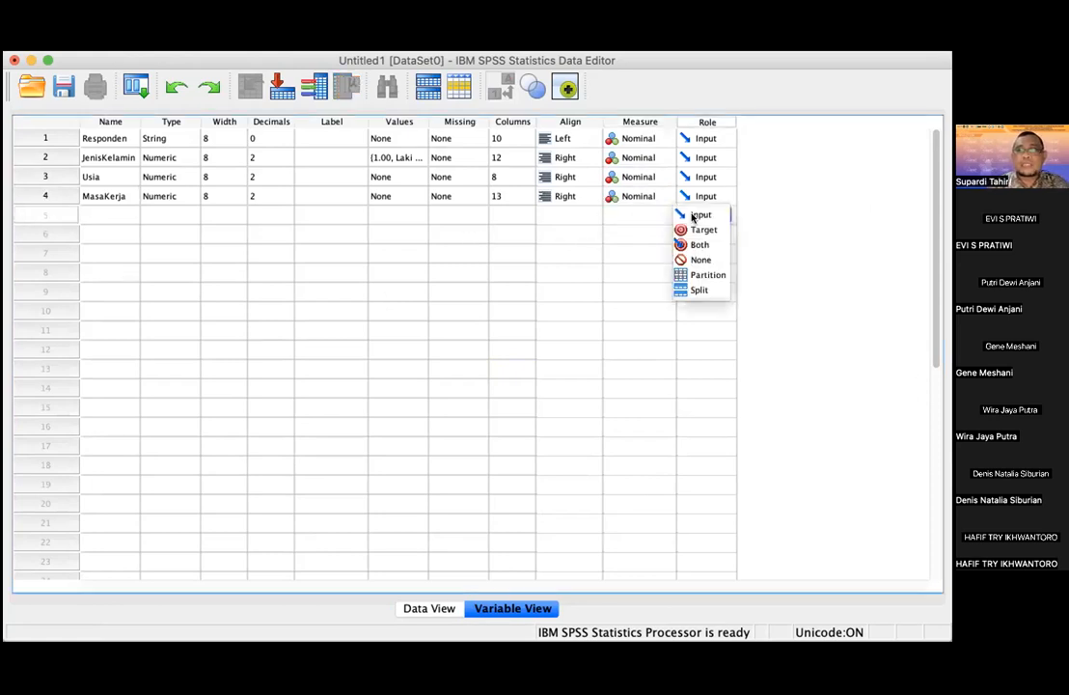
Return to the data view and open an existing data document.
click(420, 607)
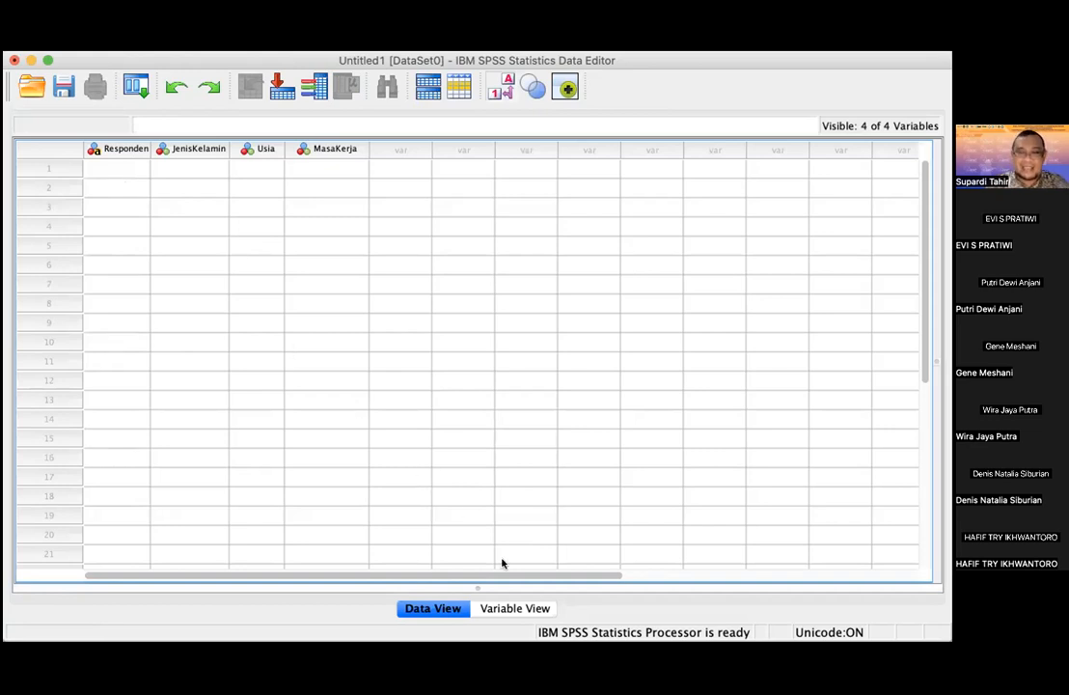
click(508, 607)
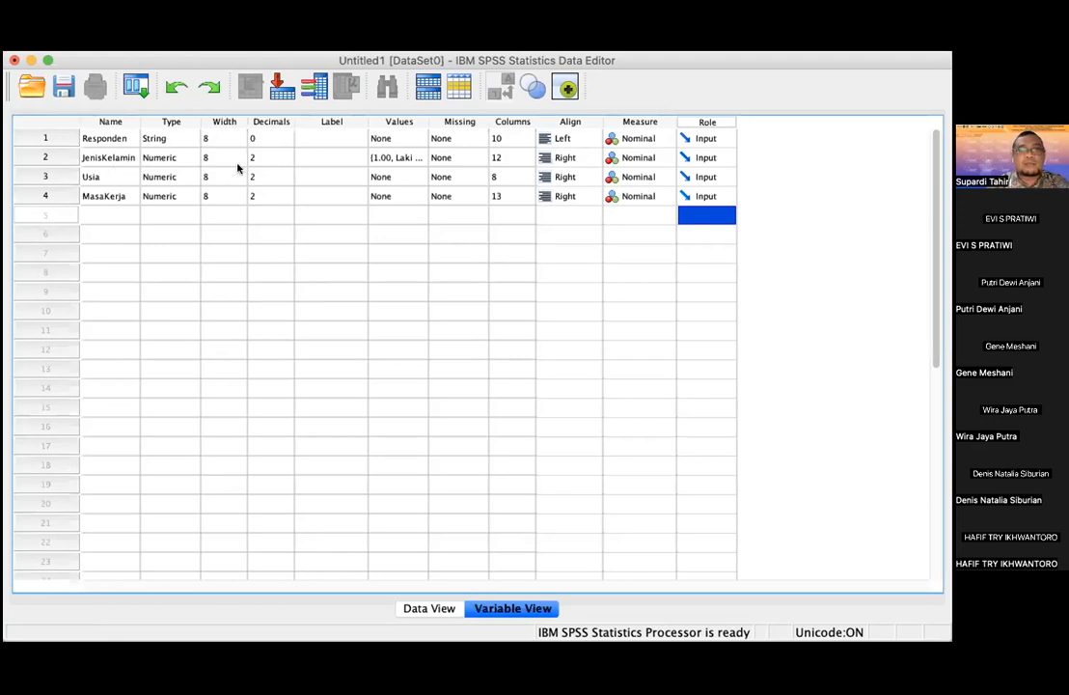
click(421, 608)
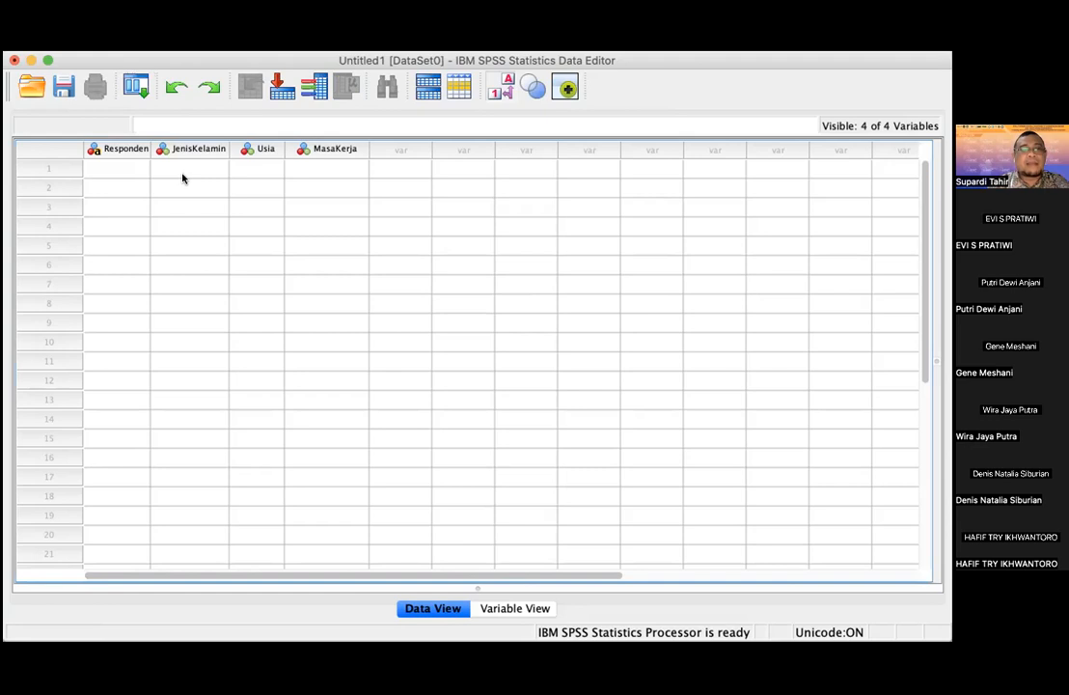
click(32, 84)
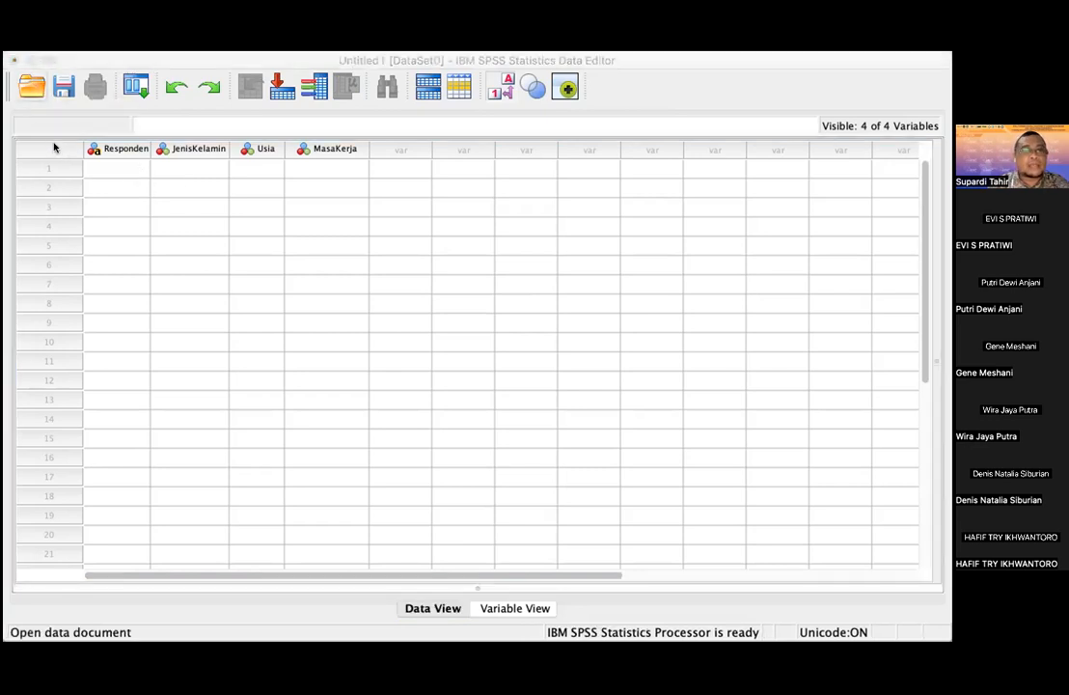
double_click(494, 300)
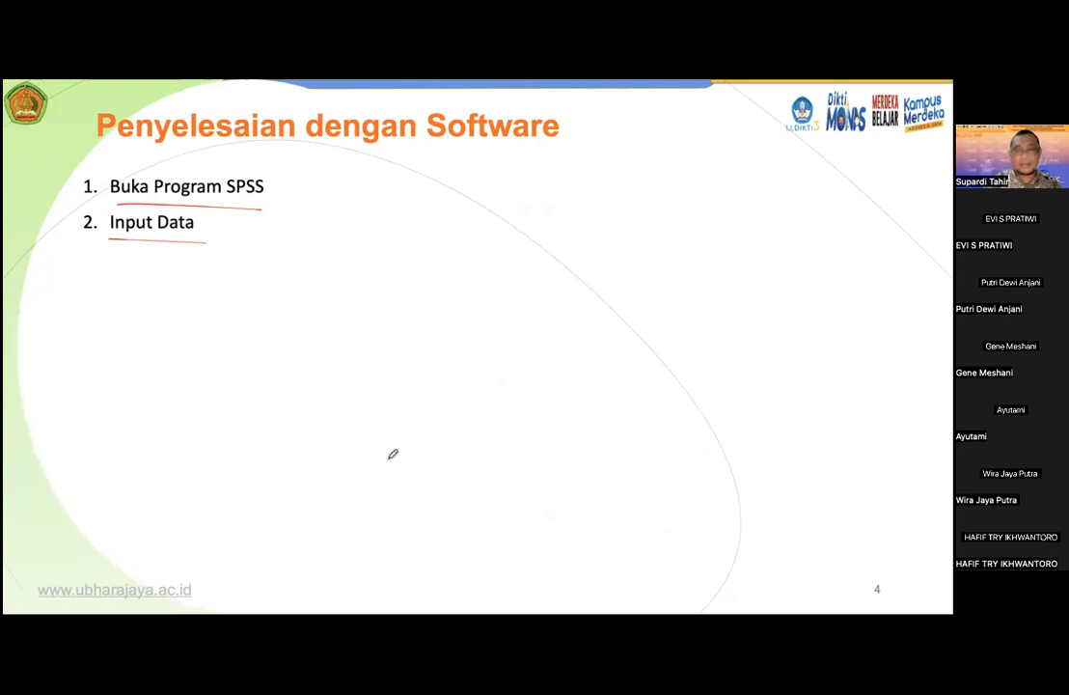
key(Right)
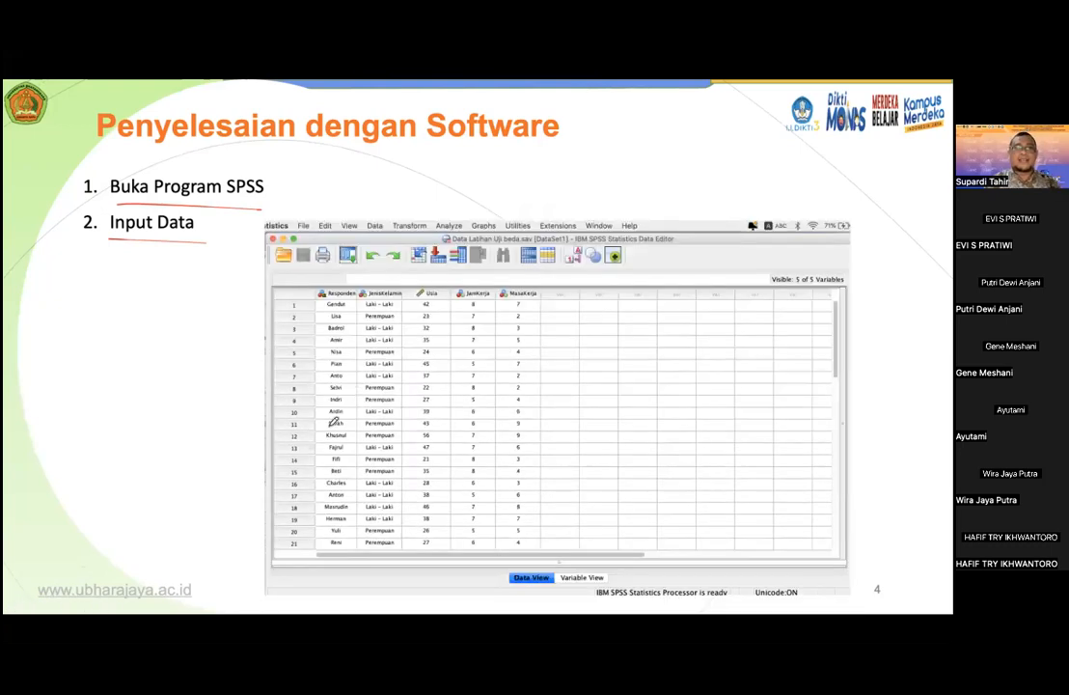